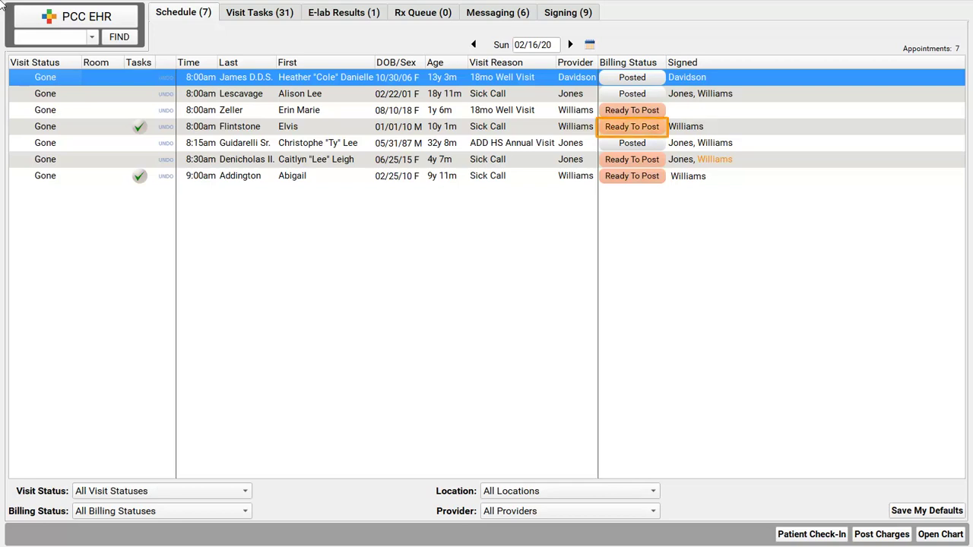
- Open the 10-year-old's 8:00am Sick Call visit, marked Ready To Post, for charge posting
left_click(646, 127)
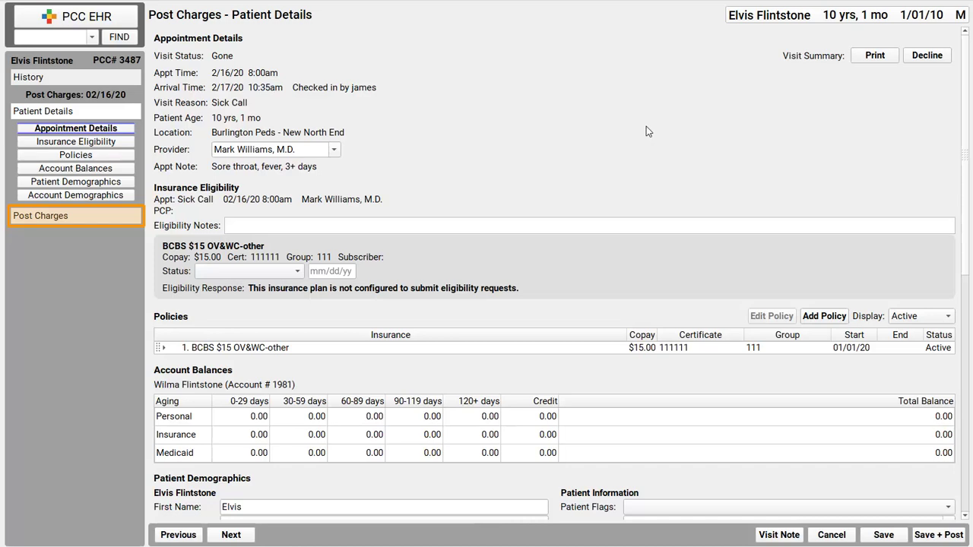
- Review the visit's charges, 99214 and 87880 totaling 160.00 with 15.00 personal due
left_click(92, 218)
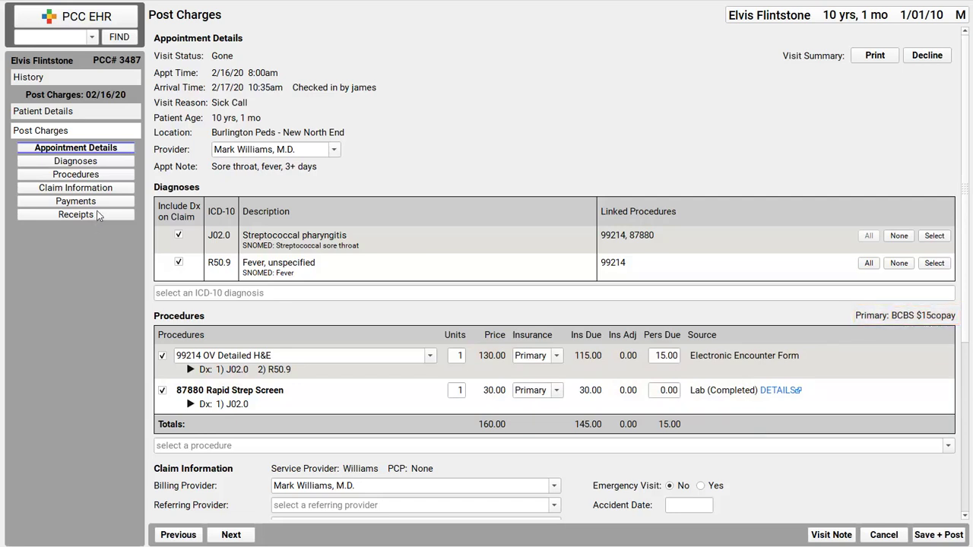
left_click(101, 194)
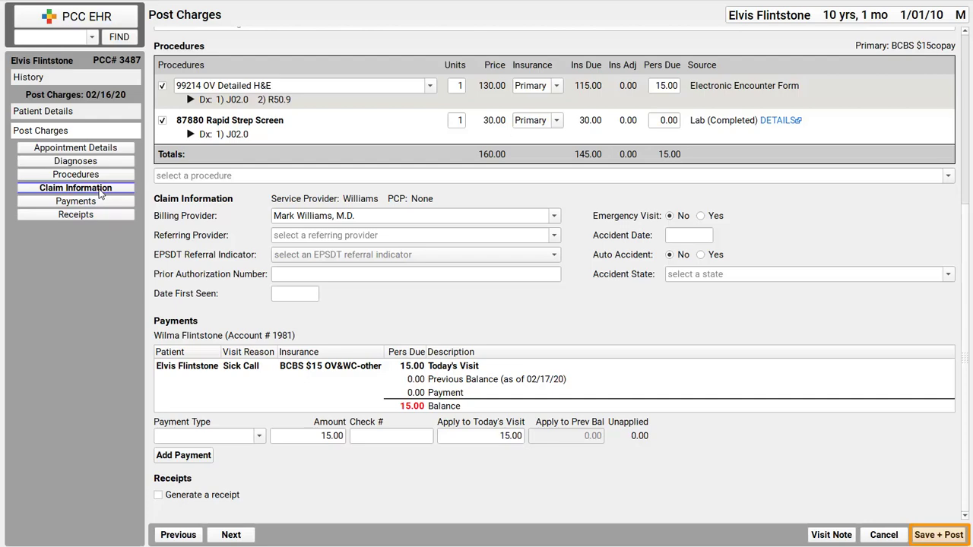
- Save and post the 8:00am sick-call charges so the visit shows Posted
left_click(938, 535)
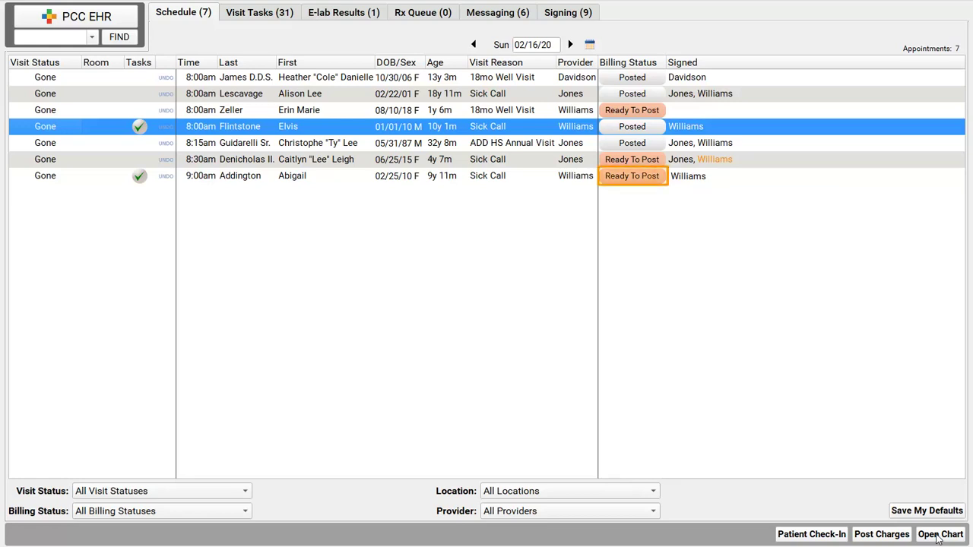
- Open the 9:00am Sick Call visit, review its 207.00 outstanding personal balances, and go to Post Charges
left_click(634, 177)
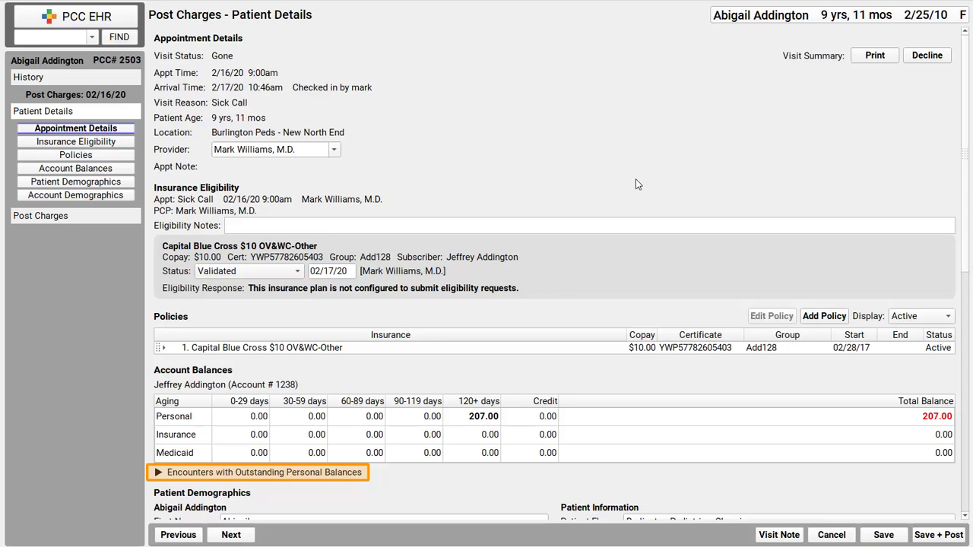
left_click(158, 472)
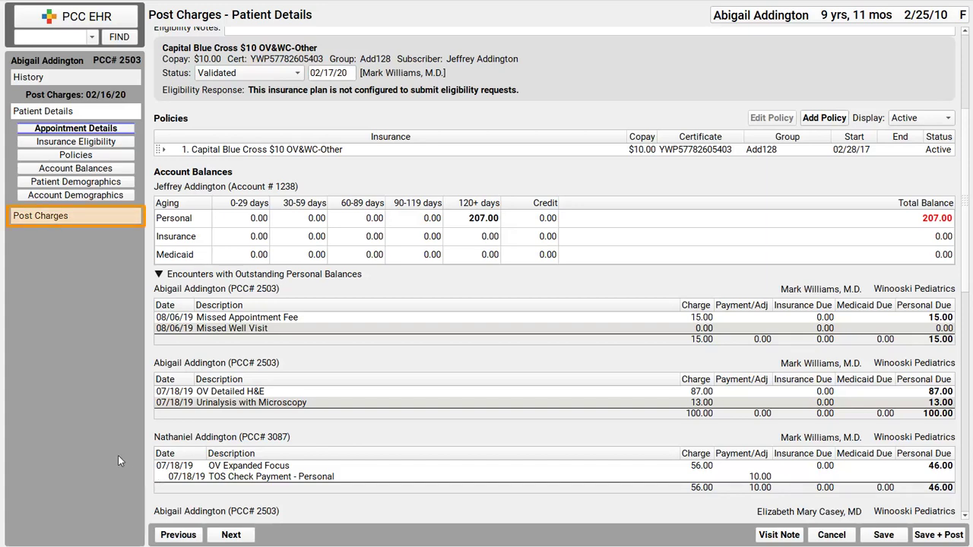
left_click(73, 215)
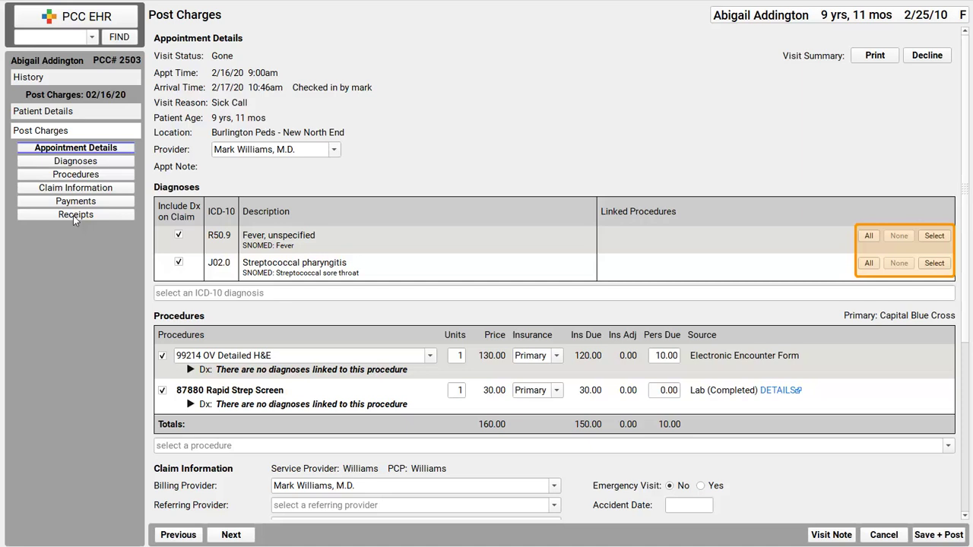
- Link both diagnoses R50.9 and J02.0 to procedures 99214 and 87880
left_click(868, 238)
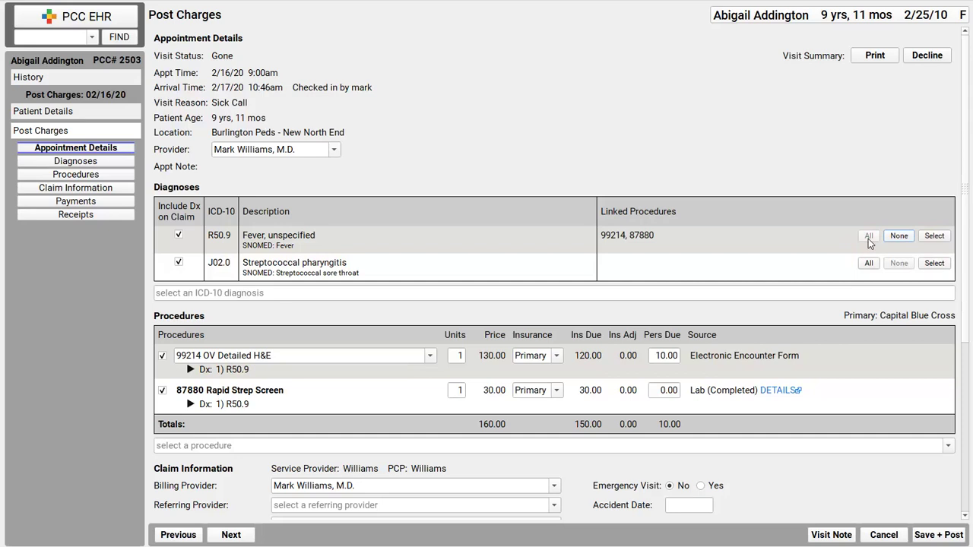
left_click(868, 263)
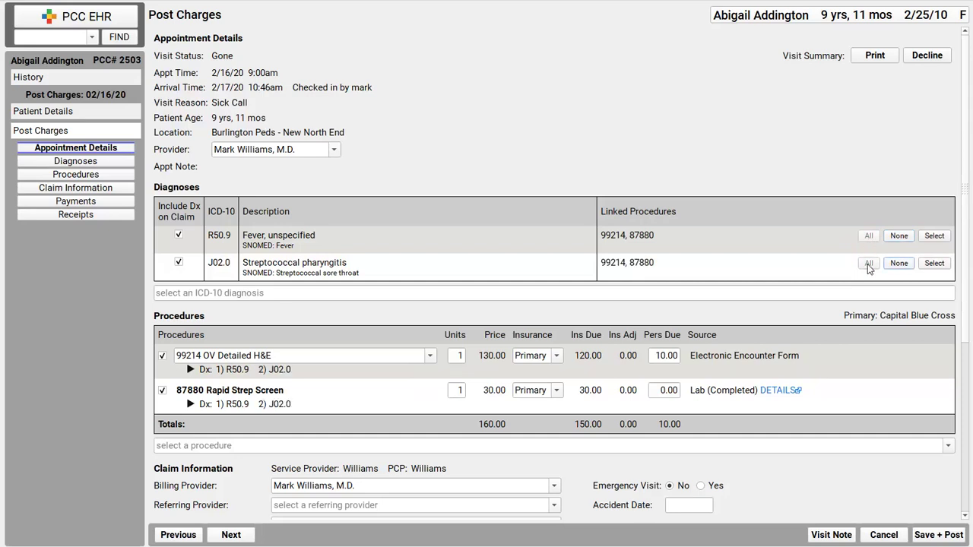
left_click(901, 267)
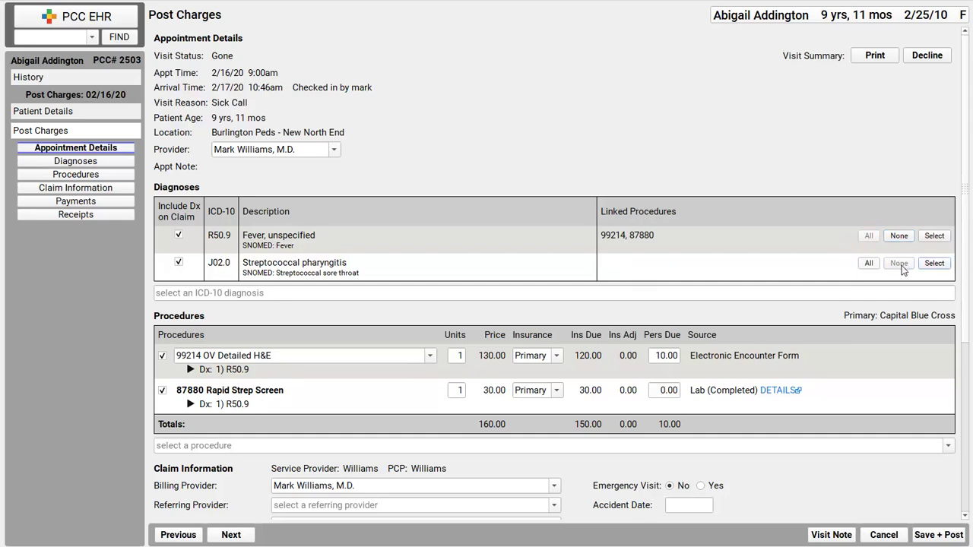
left_click(938, 265)
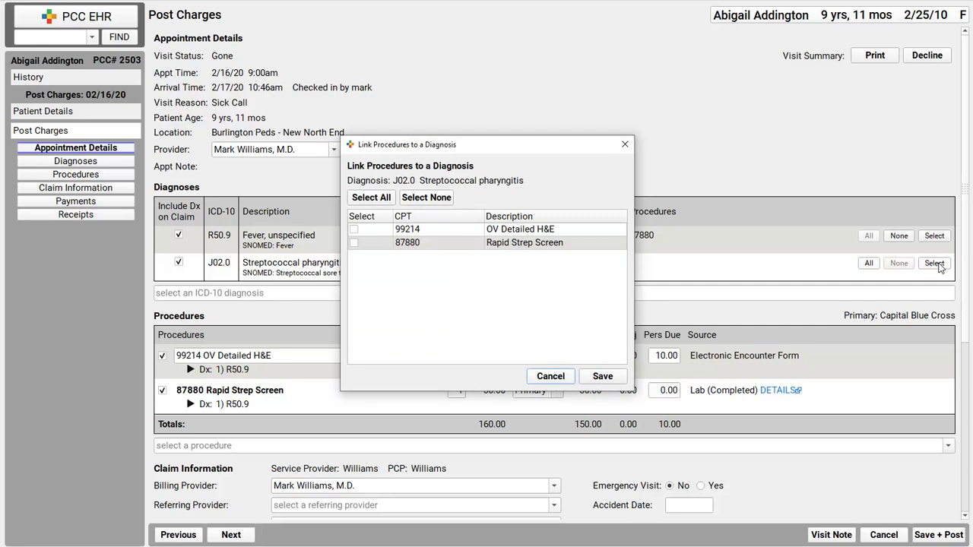
left_click(354, 229)
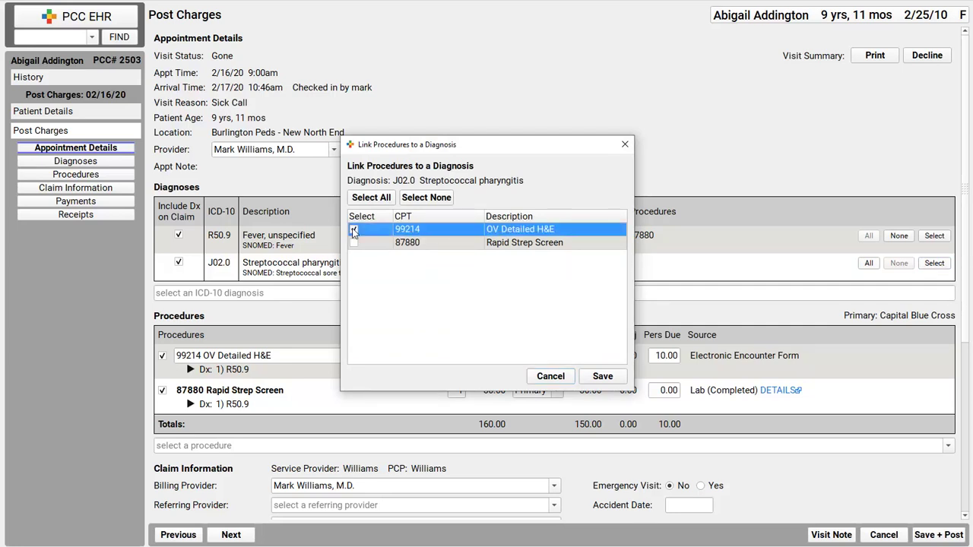
left_click(354, 243)
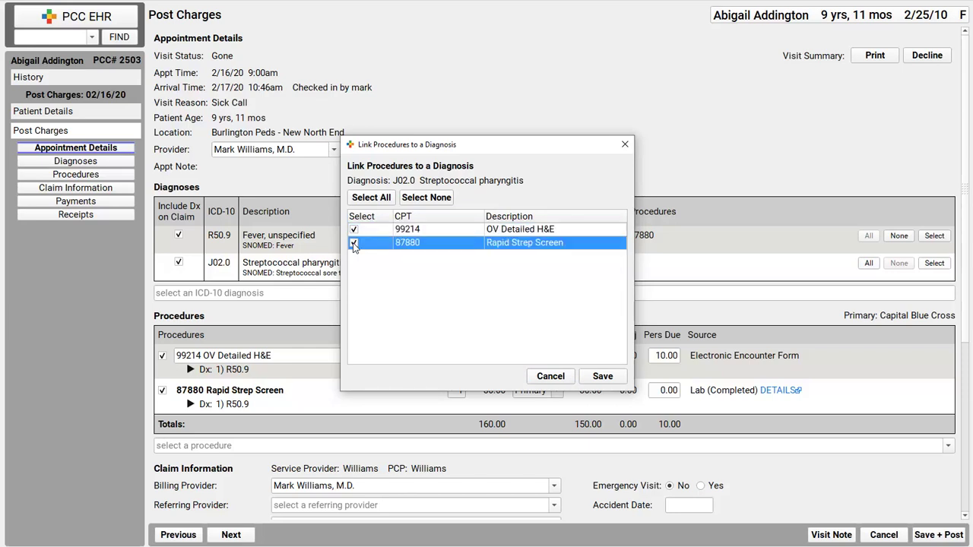
left_click(602, 376)
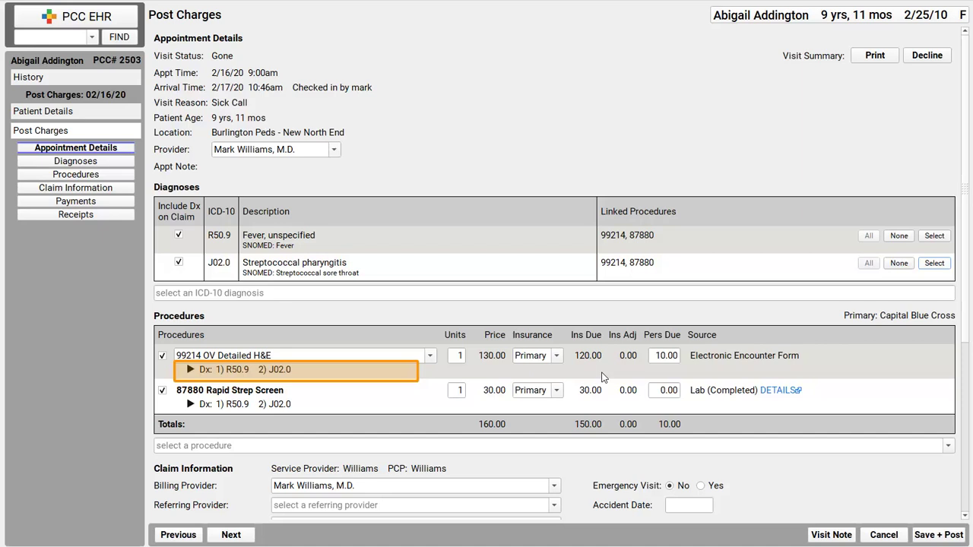
- Expand the 99214 charge's Dx line to show R50.9 Fever and J02.0 Streptococcal pharyngitis
left_click(190, 370)
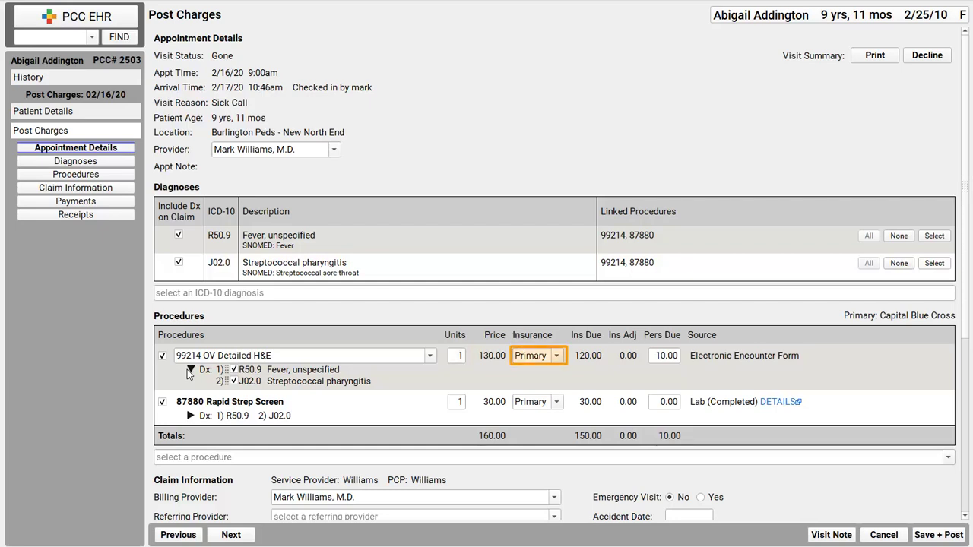
- Keep the 99214 charge on primary insurance with code 99214 OV Detailed H&E
left_click(558, 357)
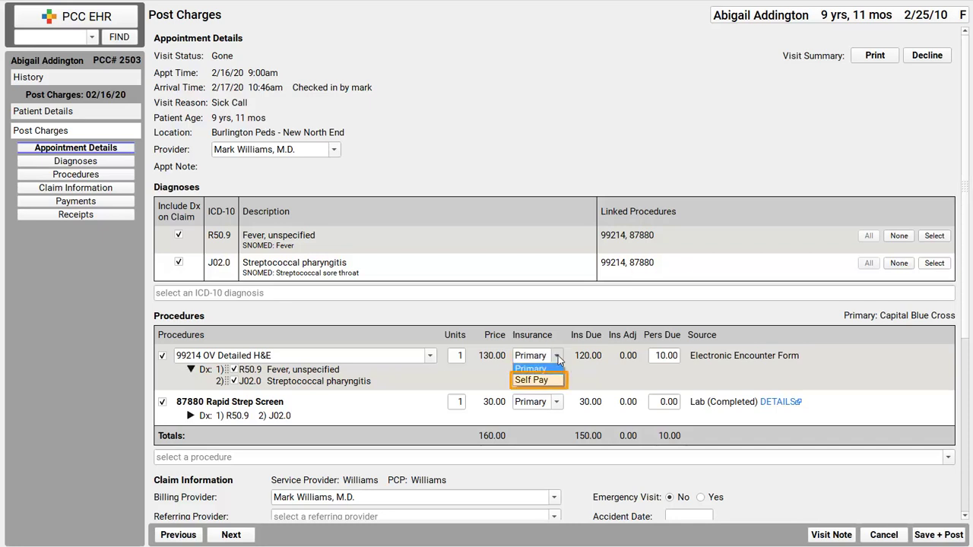
left_click(558, 358)
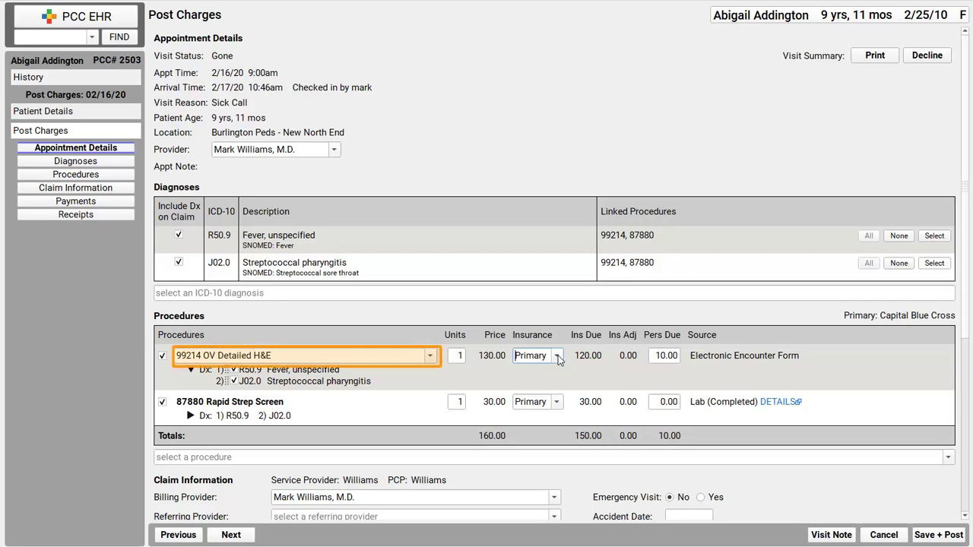
left_click(430, 356)
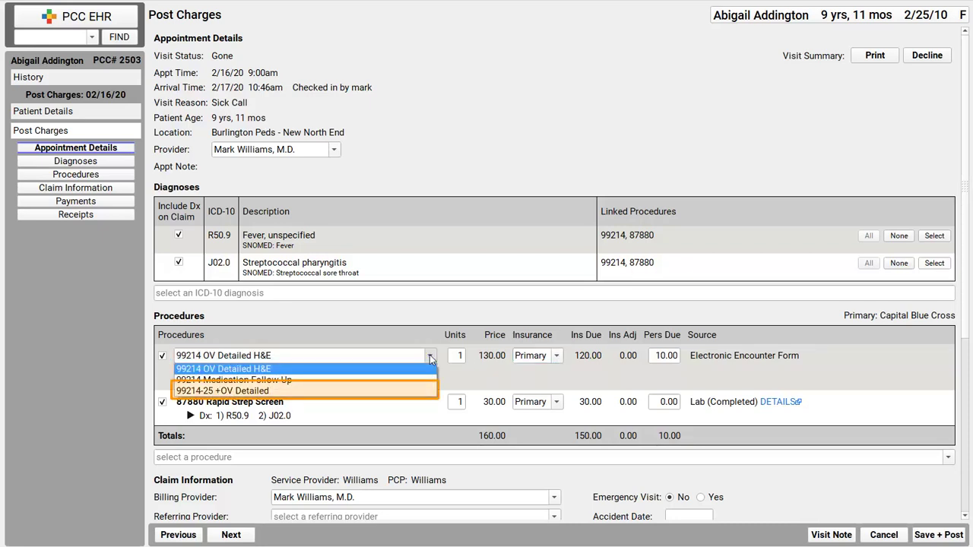
left_click(430, 357)
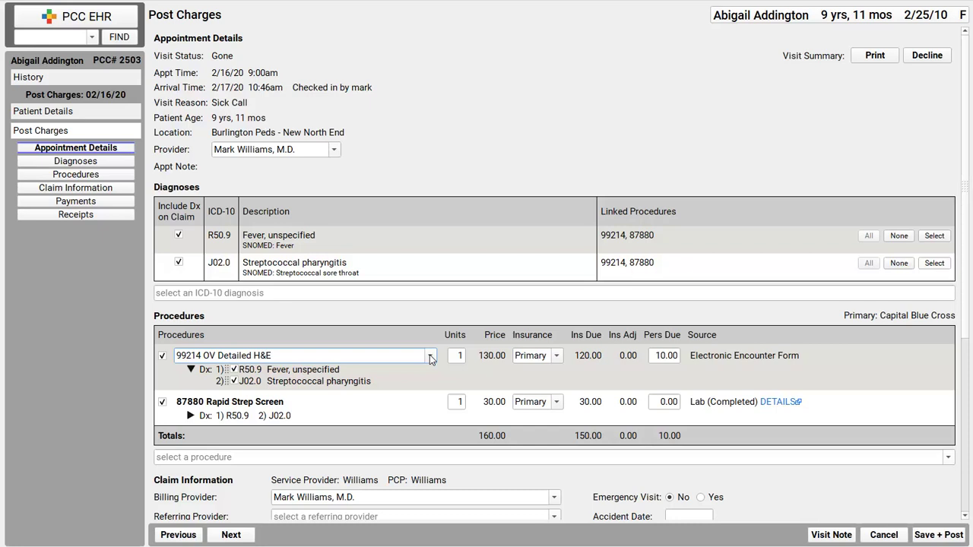
- Add an X Medical Records Fee charge of 5.00, billed Self Pay, to the visit
left_click(332, 456)
type("m")
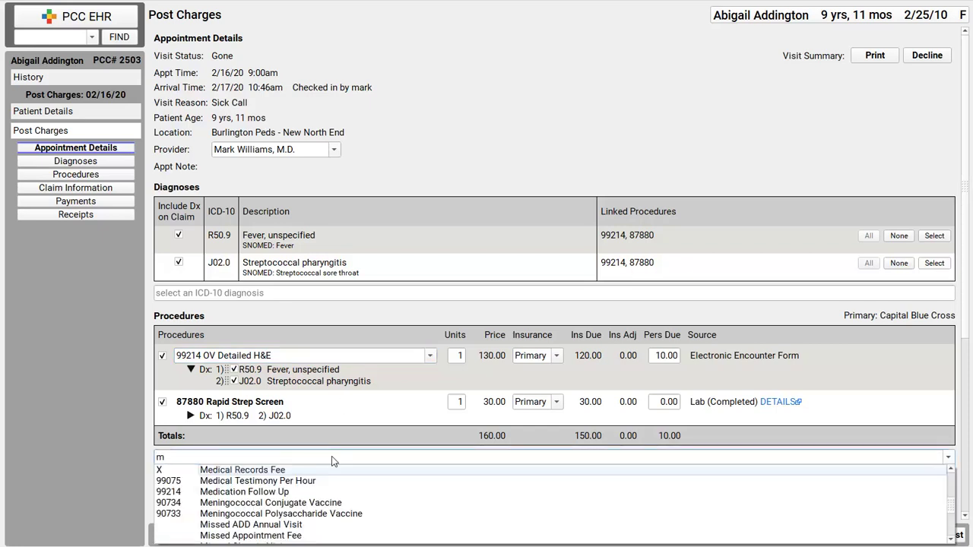
left_click(280, 469)
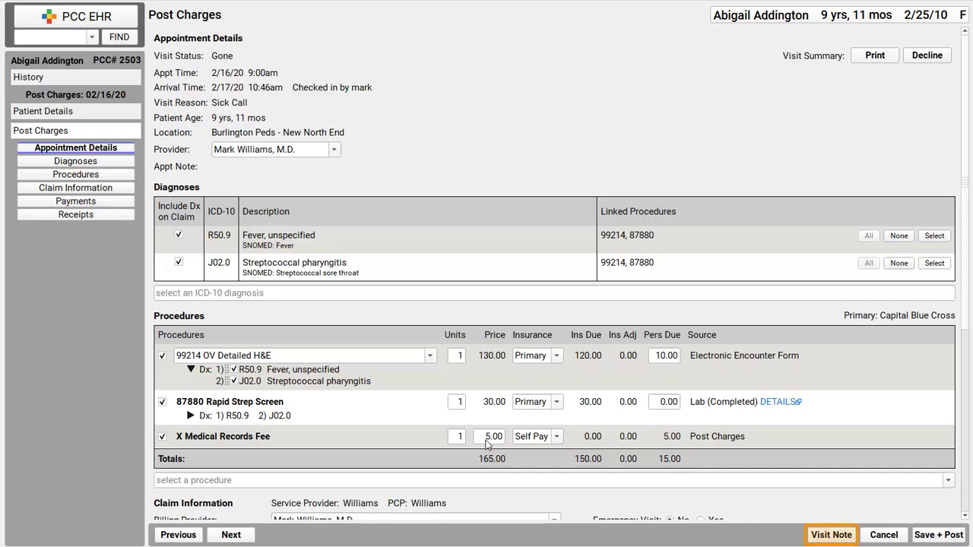
left_click(836, 536)
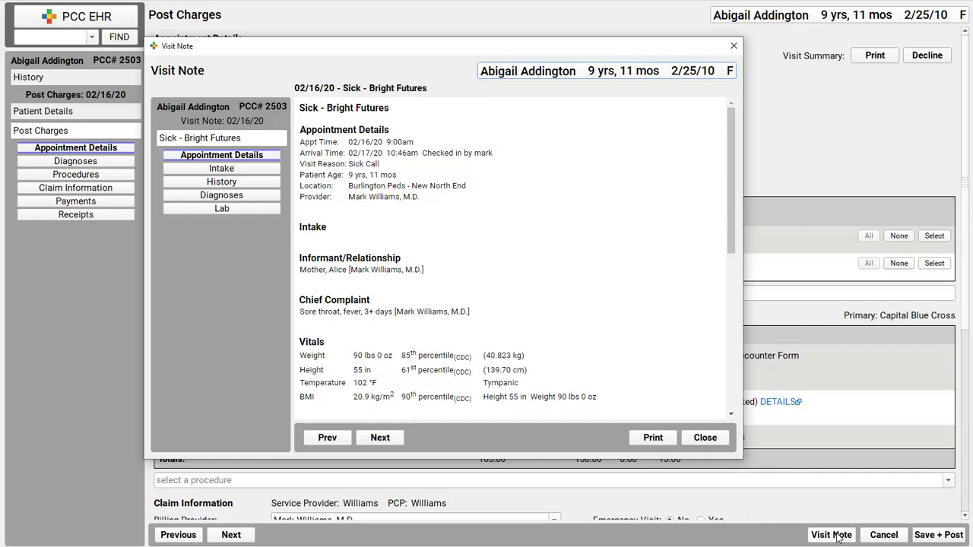
left_click(711, 438)
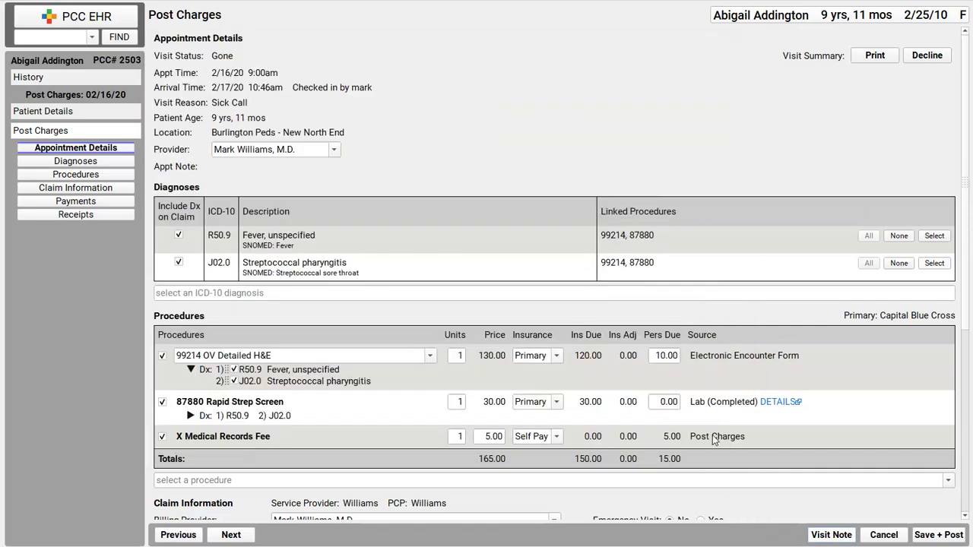
left_click(97, 189)
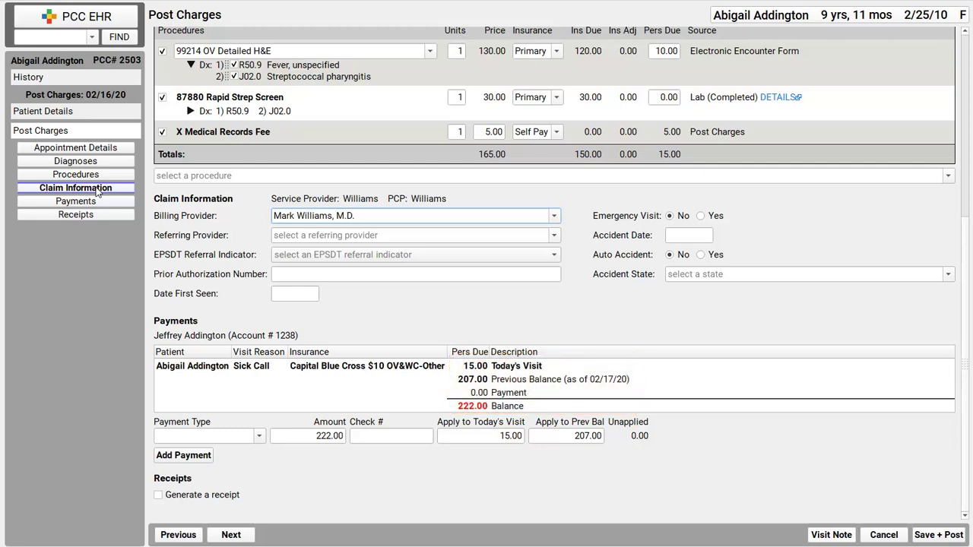
- Record the 222.00 payment as a TOS Check Payment and enter its check number
left_click(259, 435)
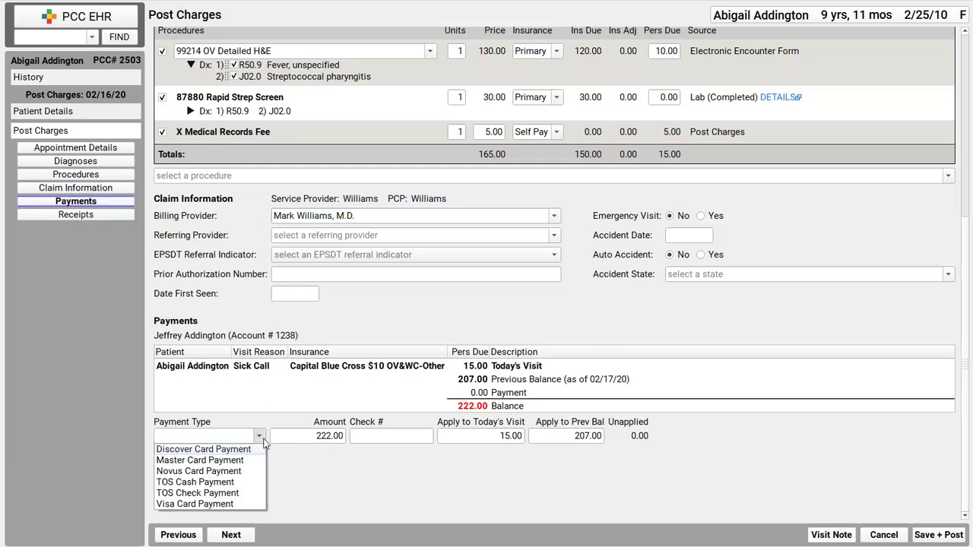
left_click(243, 493)
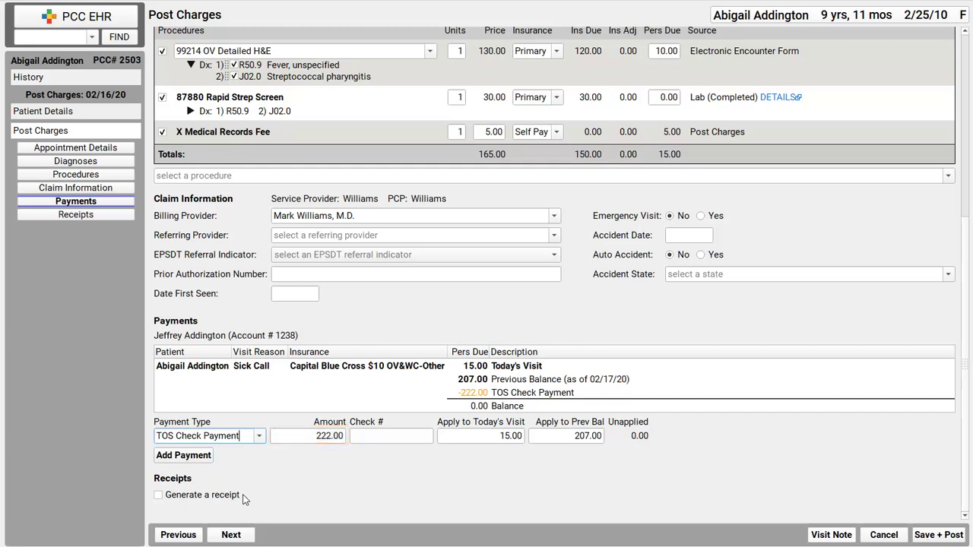
left_click(392, 438)
type("555555")
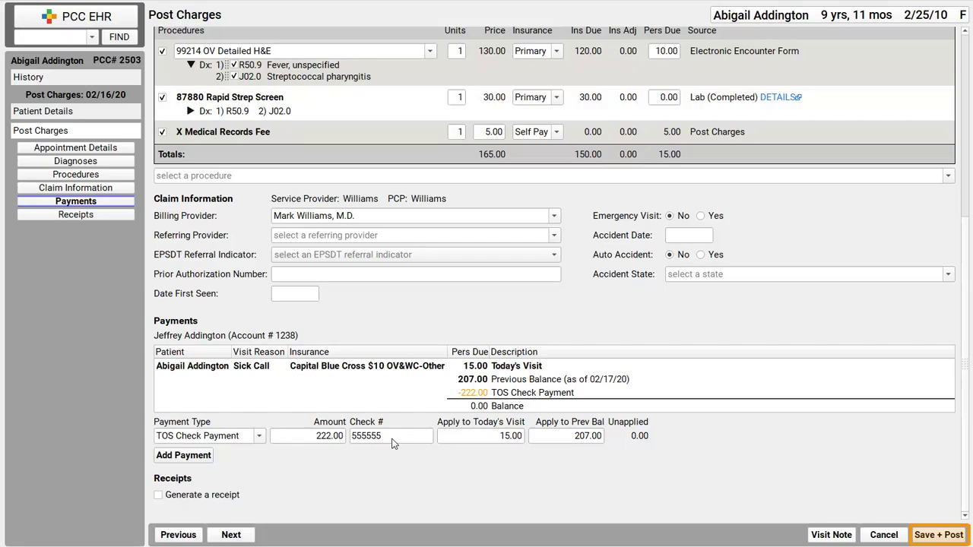
- Post the charges and check payment, then generate and print a receipt for the visit
left_click(940, 535)
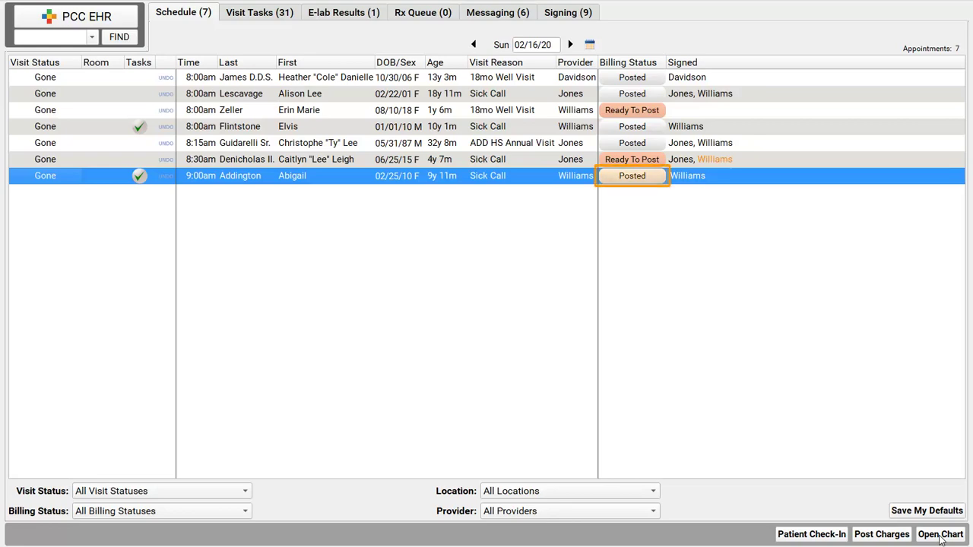
left_click(632, 176)
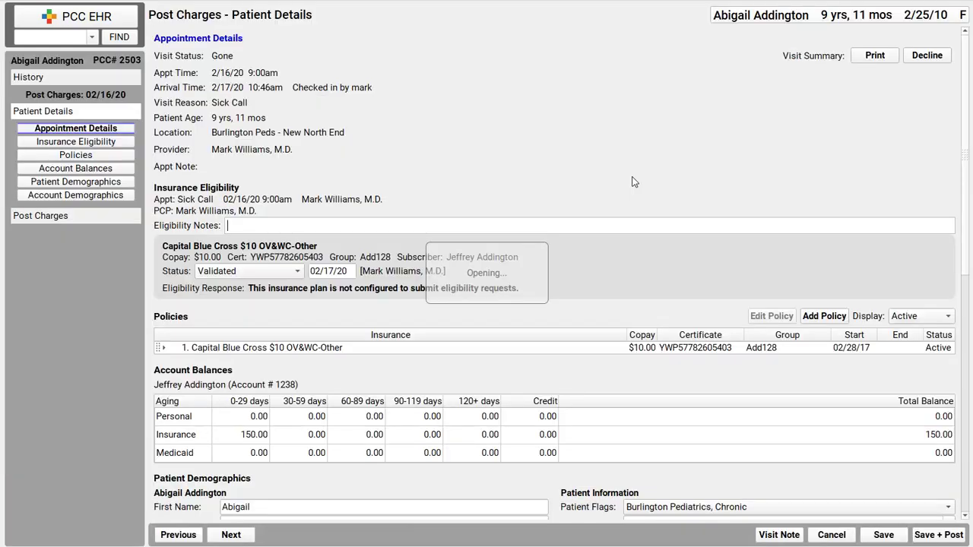
left_click(98, 215)
left_click(96, 216)
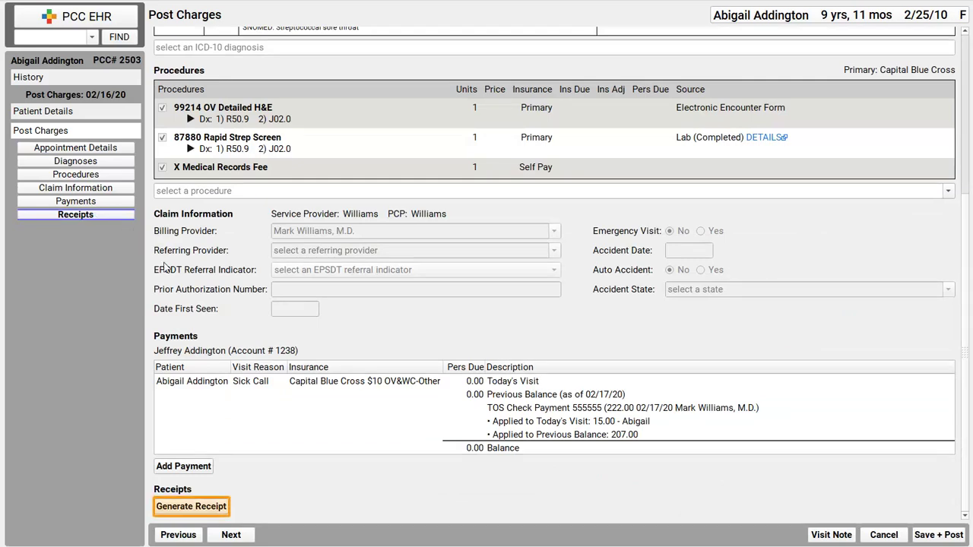
left_click(202, 507)
left_click(511, 389)
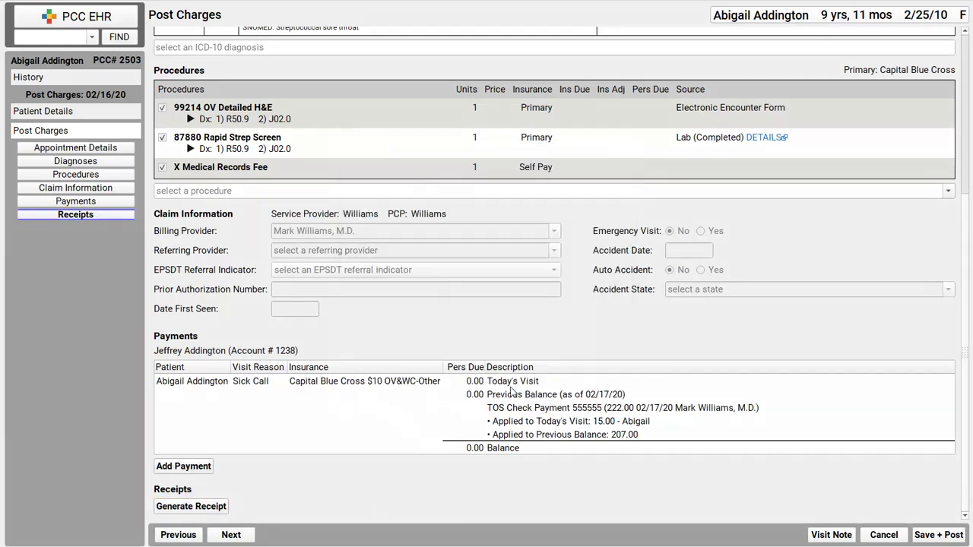
left_click(881, 537)
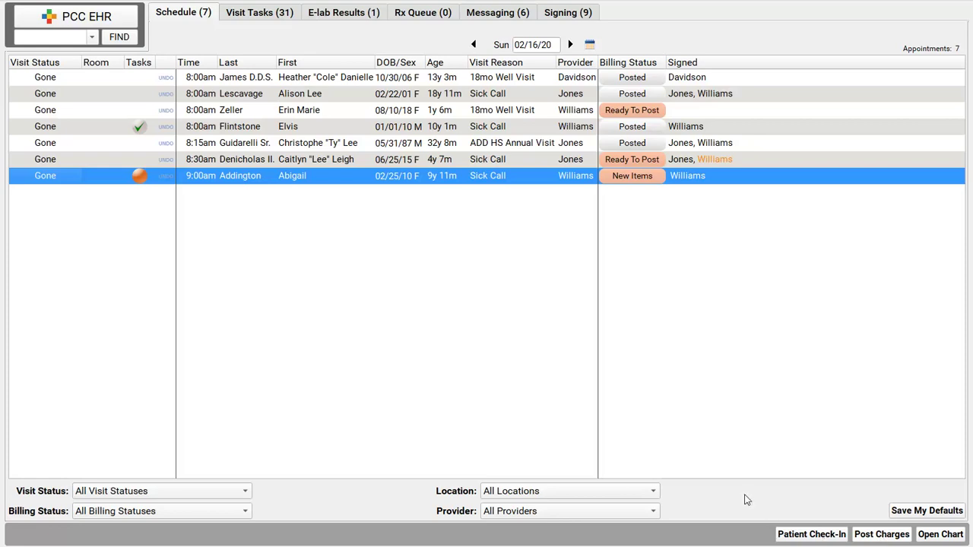
- On the 9:00am Sick Call visit, link the 85027 CBC Test to diagnosis R21 and repost it
left_click(637, 178)
left_click(78, 219)
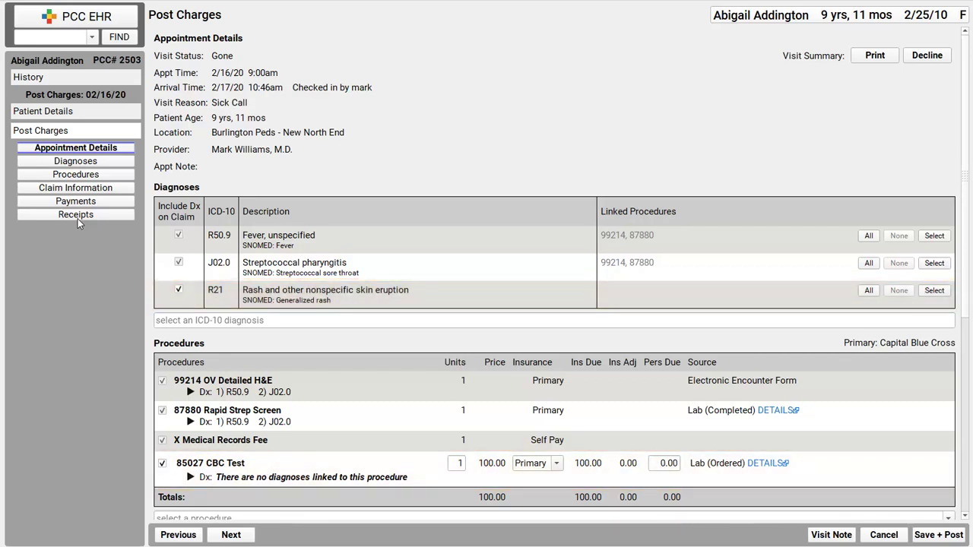
left_click(869, 291)
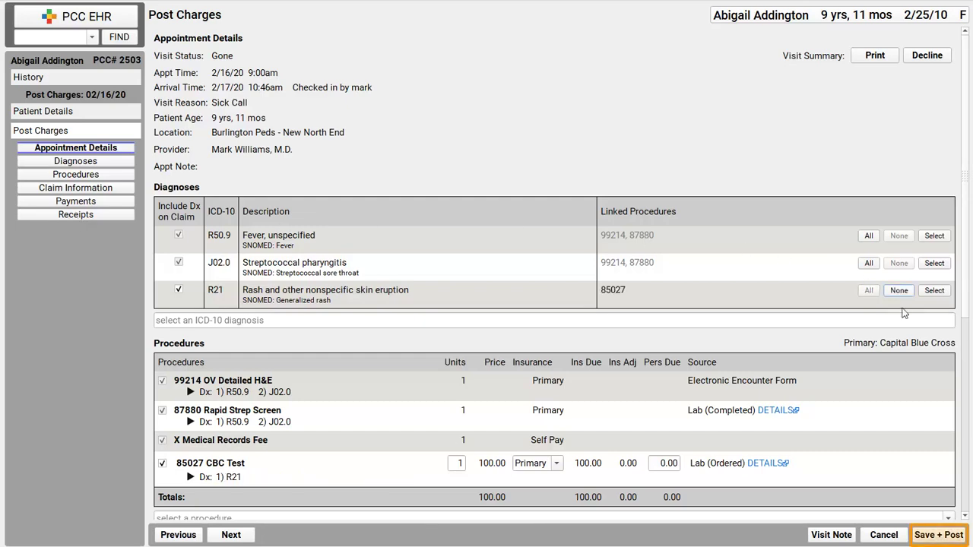
left_click(942, 536)
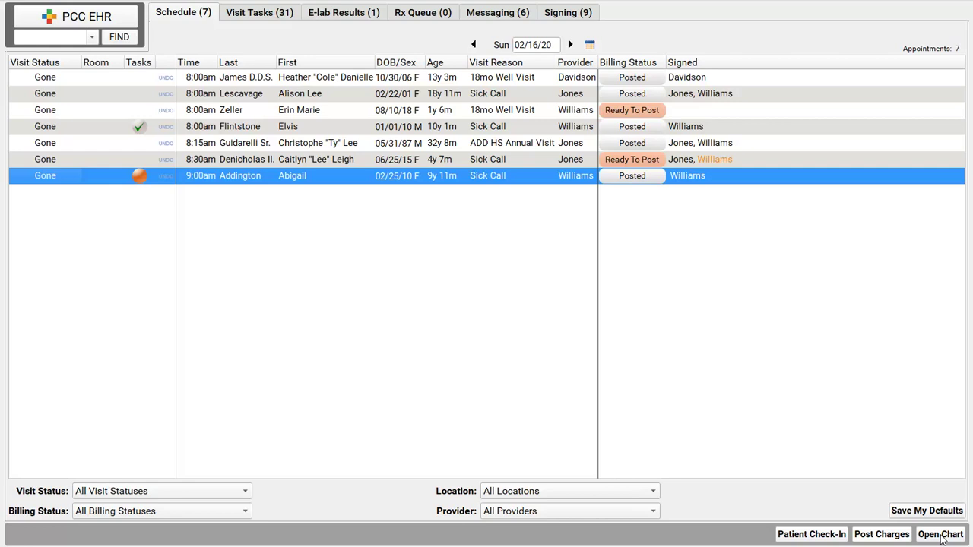